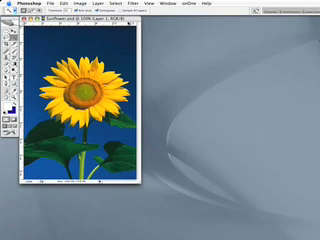
Launch Mask Pro 3 from Filter > Extensis on the sunflower photo.
click(133, 4)
mouse_move(150, 128)
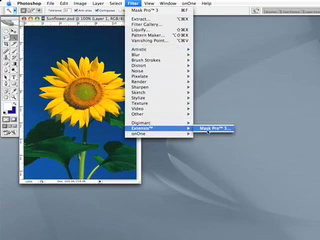
click(212, 128)
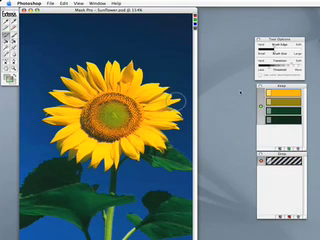
Sample the two blue sky shades into the Drop colors, then pick the Magic Brush.
click(4, 20)
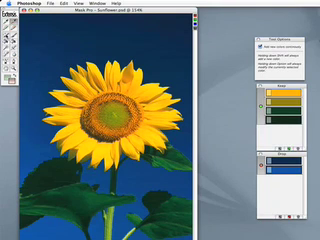
click(10, 35)
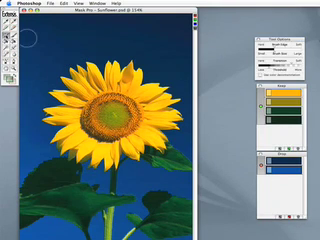
Brush away the blue sky along the upper petal edges with the Magic Brush.
click(74, 67)
mouse_move(74, 67)
mouse_down()
mouse_move(128, 60)
mouse_move(140, 62)
mouse_move(178, 95)
mouse_move(185, 108)
mouse_up()
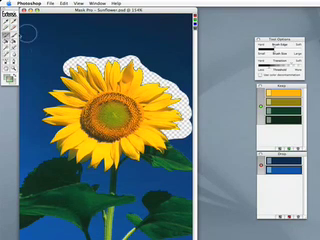
key(m)
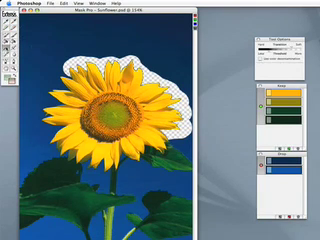
Magic Fill the remaining blue sky, leaving only the sunflower and leaves.
click(27, 16)
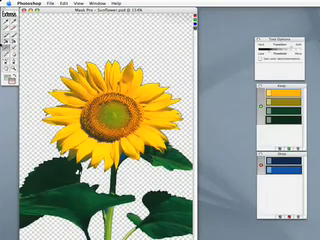
click(10, 22)
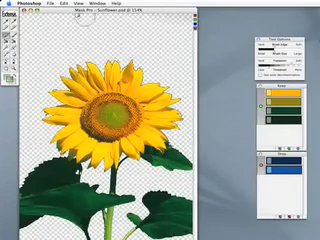
click(50, 3)
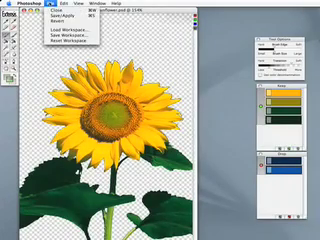
Commit the mask with File > Save/Apply, returning the sunflower to Photoshop.
click(55, 10)
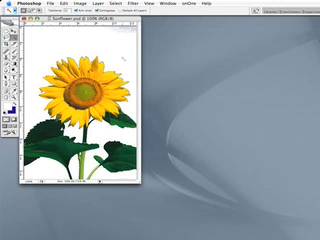
key(super+plus)
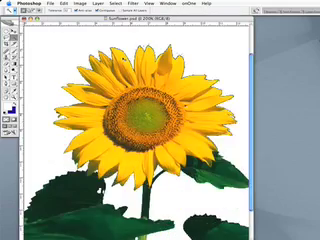
key(super+plus)
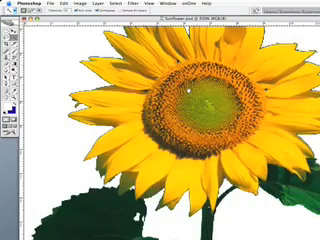
scroll(186, 88, up, 3)
key(super+0)
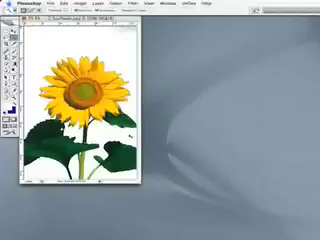